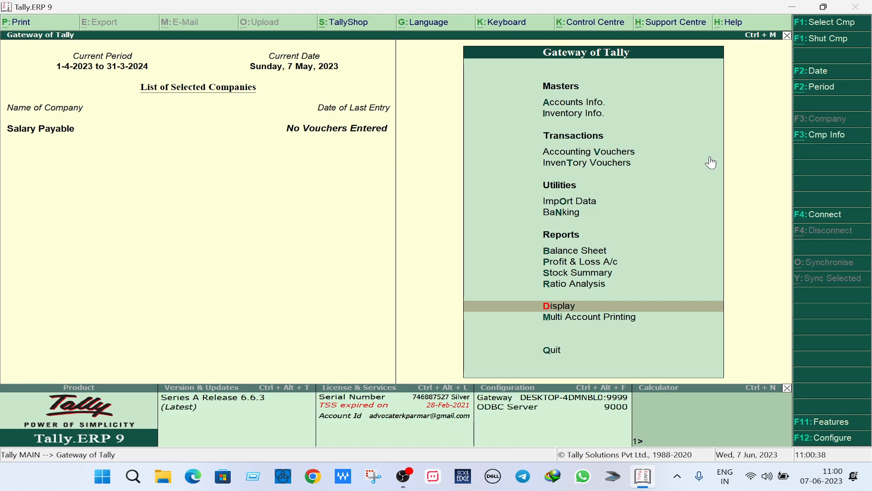
# Open accounting voucher creation for the Salary Payable company
pyautogui.press('Up')
pyautogui.press('Up')
pyautogui.press('Up')
pyautogui.press('Up')
pyautogui.press('Up')
pyautogui.press('Up')
pyautogui.press('Up')
pyautogui.press('Up')
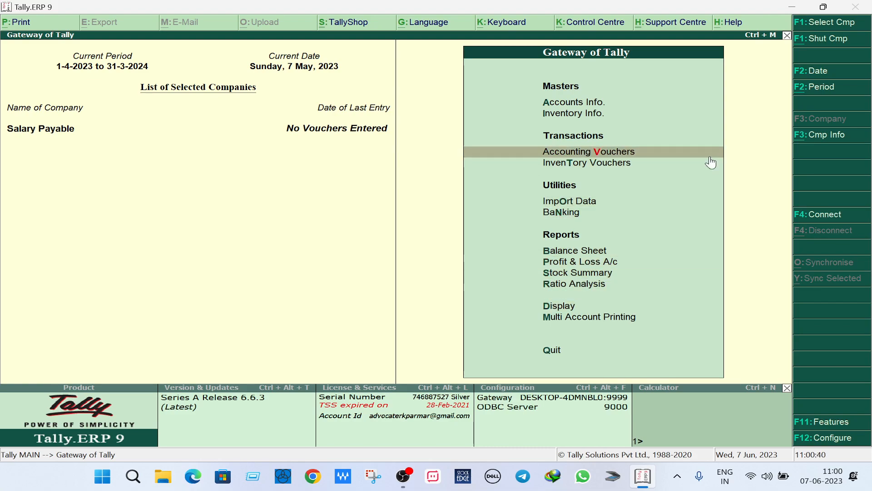
pyautogui.press('Return')
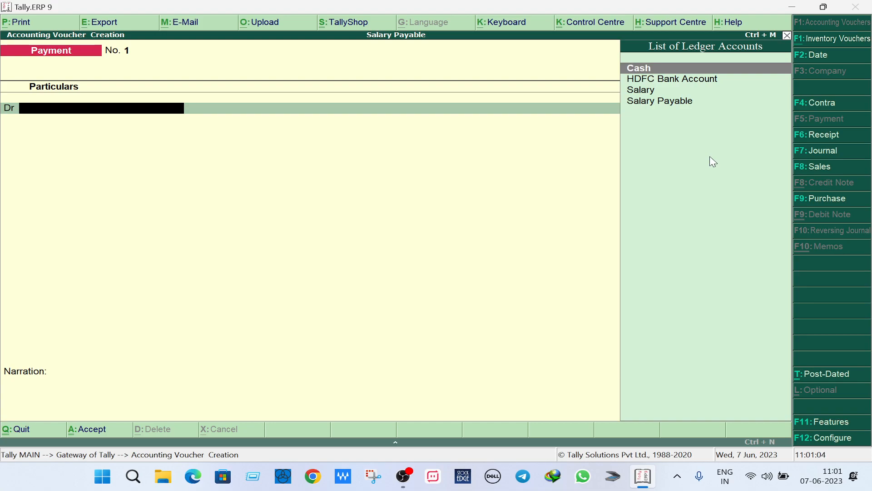
pyautogui.press('F2')
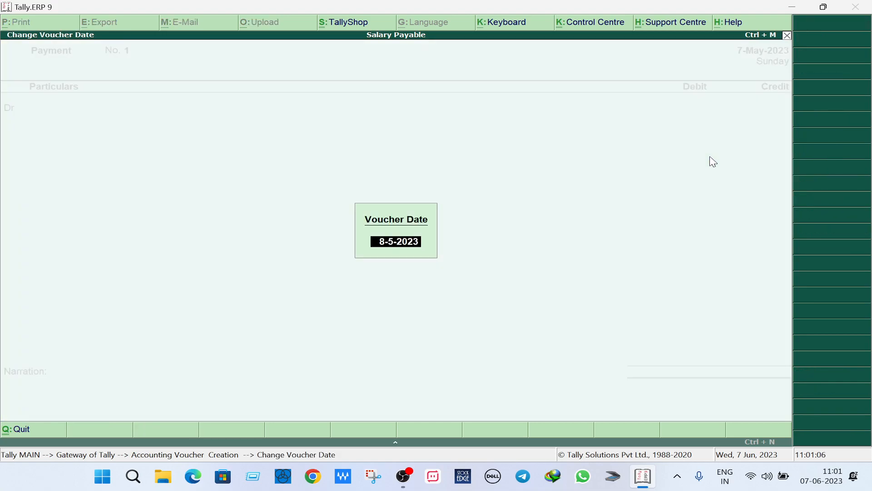
pyautogui.press('Escape')
pyautogui.press('Escape')
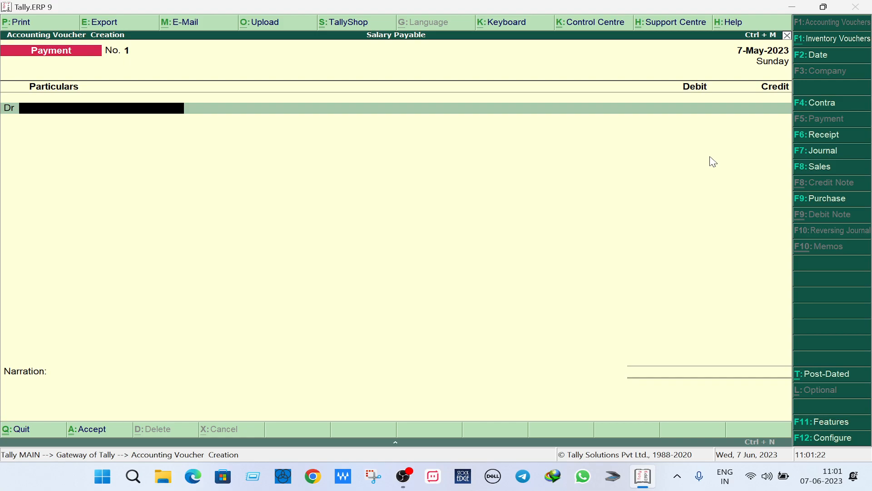
# Switch to a journal voucher and set its date to 30-4-2023
pyautogui.press('F7')
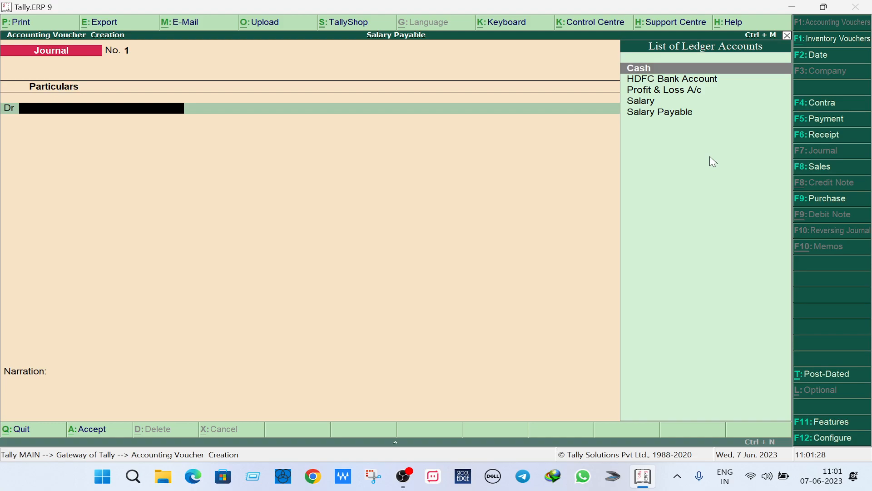
pyautogui.press('F2')
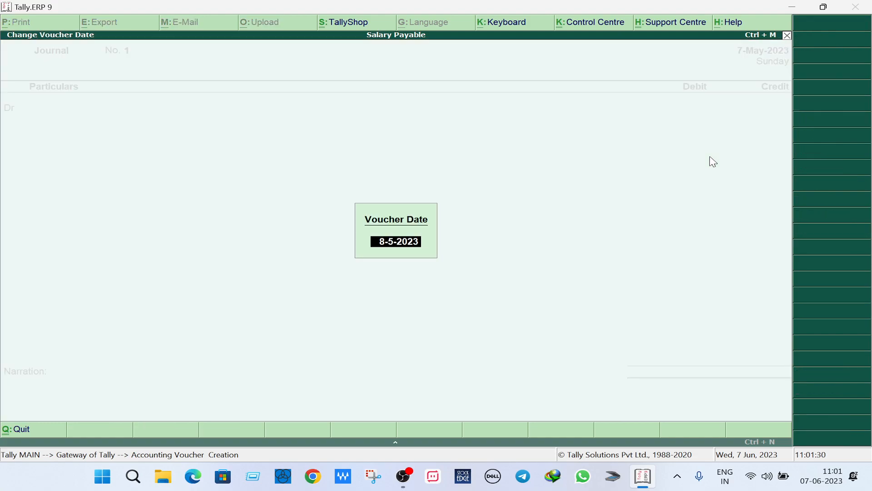
pyautogui.write('30')
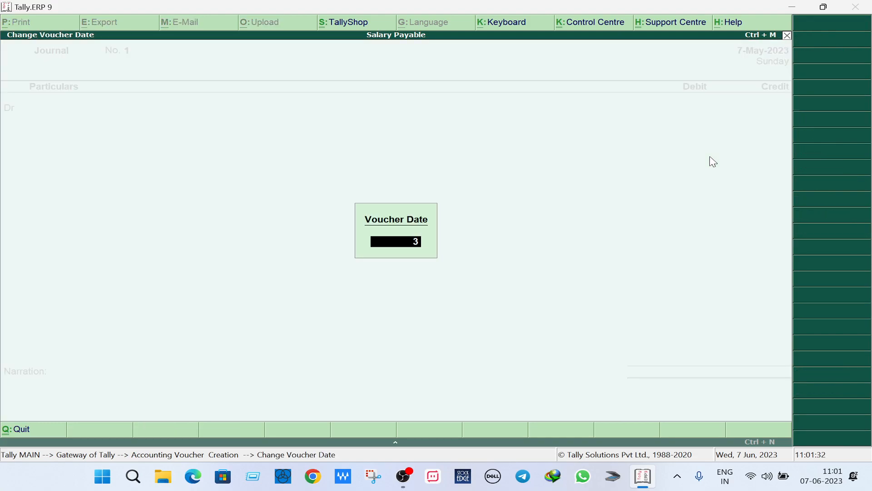
pyautogui.write('-4')
pyautogui.press('Return')
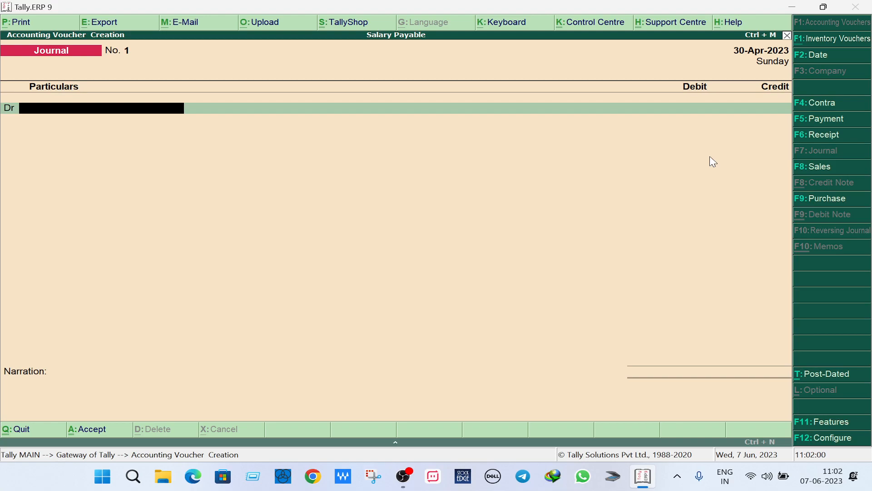
# Select Salary as the journal voucher's debit ledger and check its ledger master without changing it
pyautogui.write('Sa')
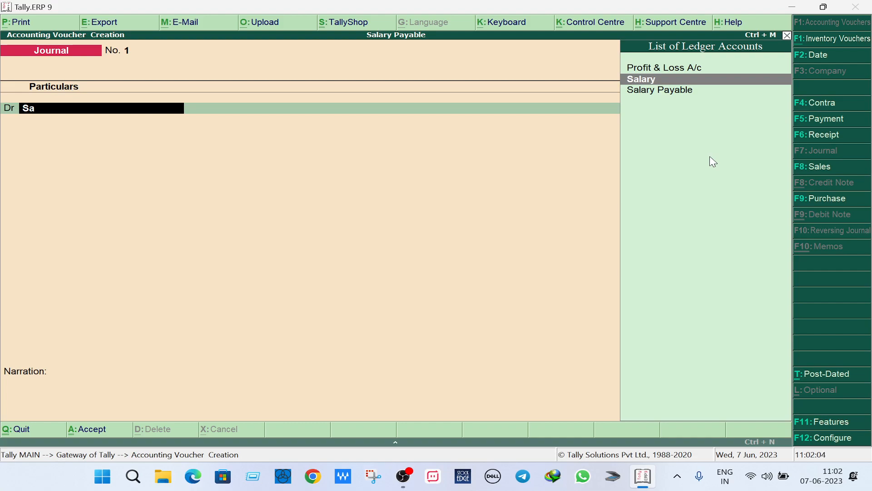
pyautogui.press('Return')
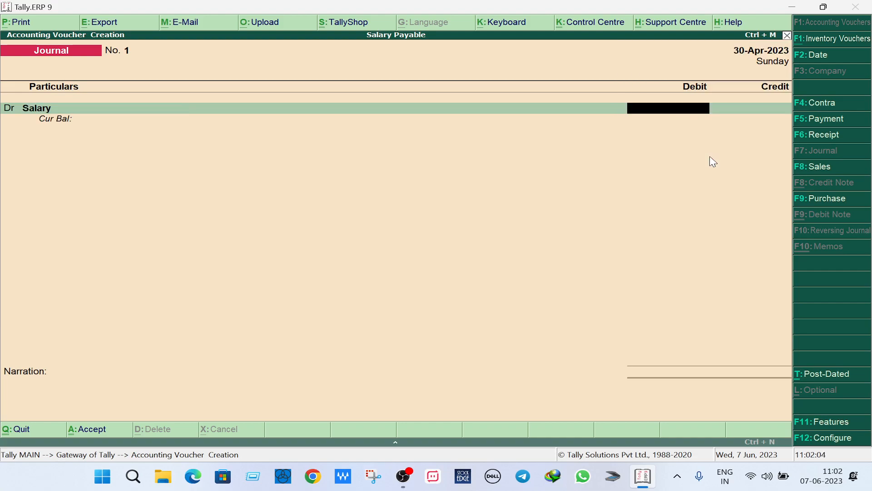
pyautogui.press('BackSpace')
pyautogui.hotkey('ctrl', 'Return')
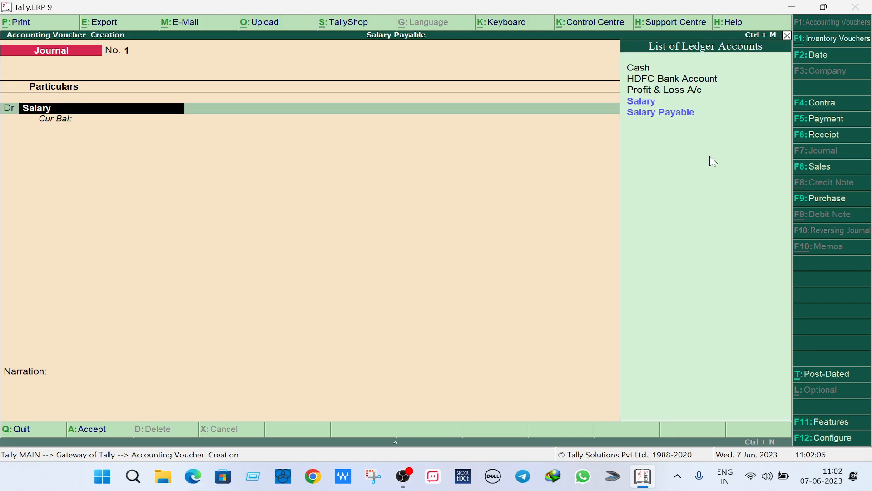
pyautogui.press('Escape')
pyautogui.press('y')
pyautogui.press('Return')
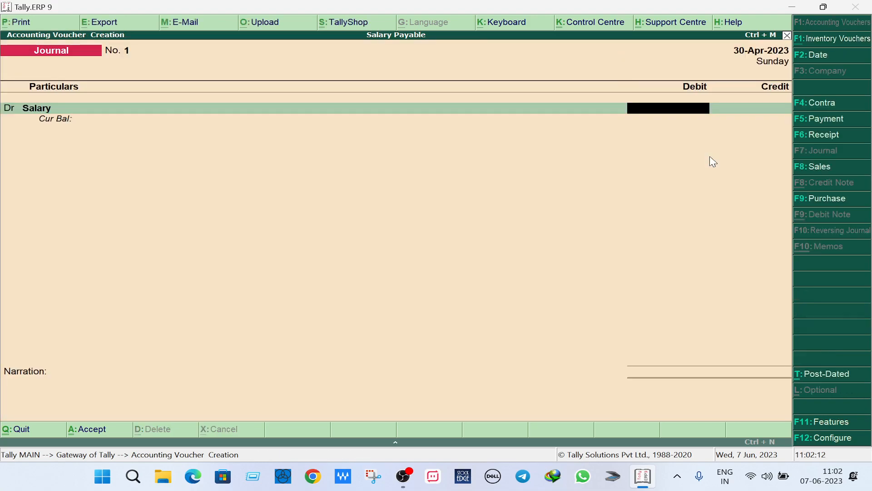
# Debit Salary with 20000 and credit the same amount to Salary Payable
pyautogui.write('20000')
pyautogui.press('Return')
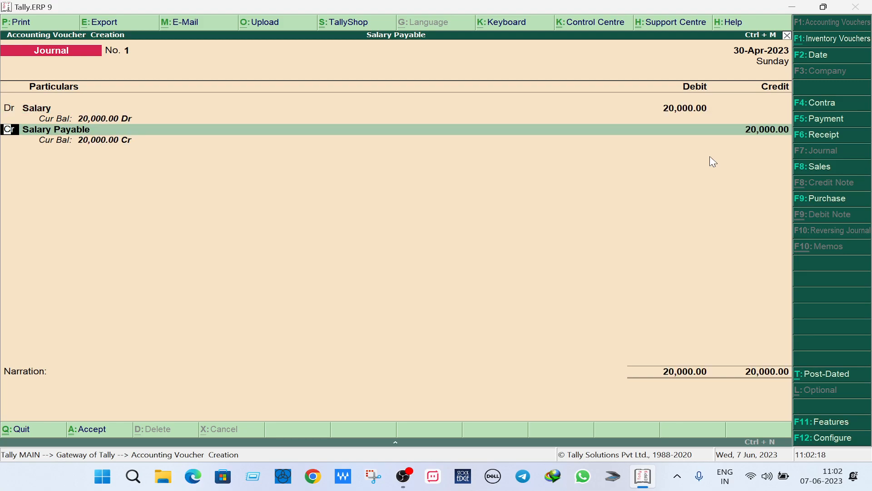
# Open the Salary Payable ledger master from the credit line to check its group, leaving it unaltered
pyautogui.press('Return')
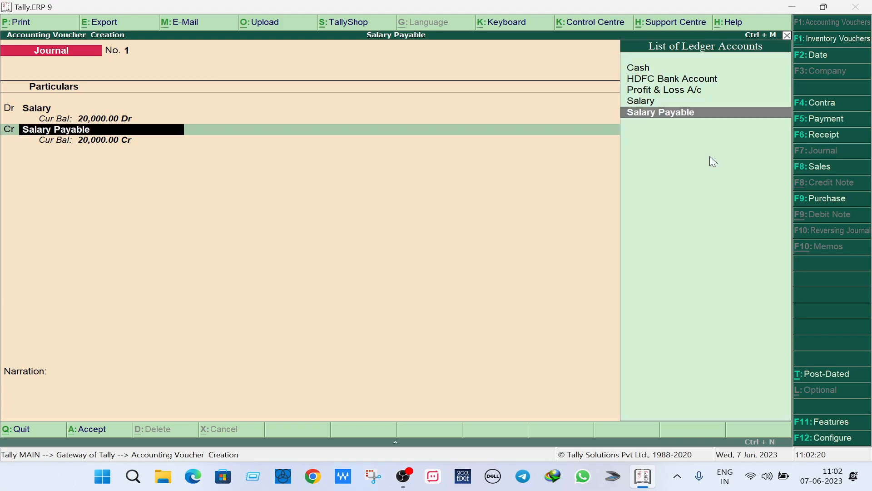
pyautogui.hotkey('ctrl', 'Return')
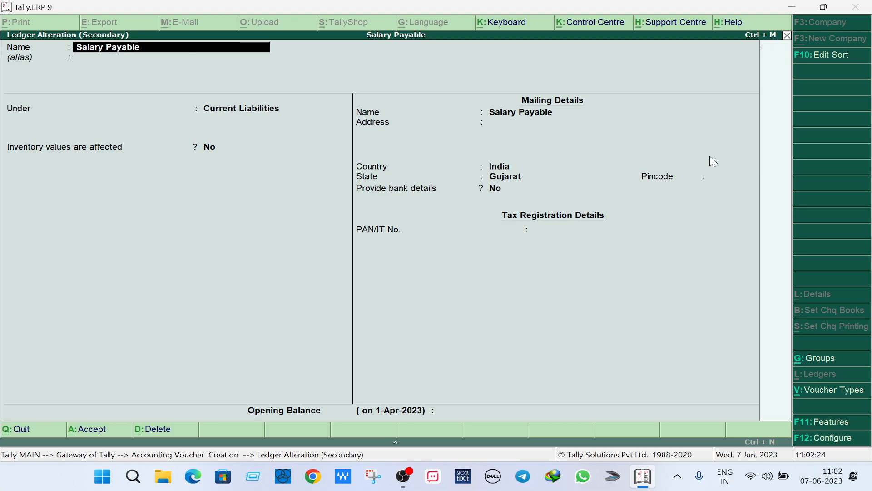
pyautogui.press('BackSpace')
pyautogui.press('Escape')
pyautogui.press('Return')
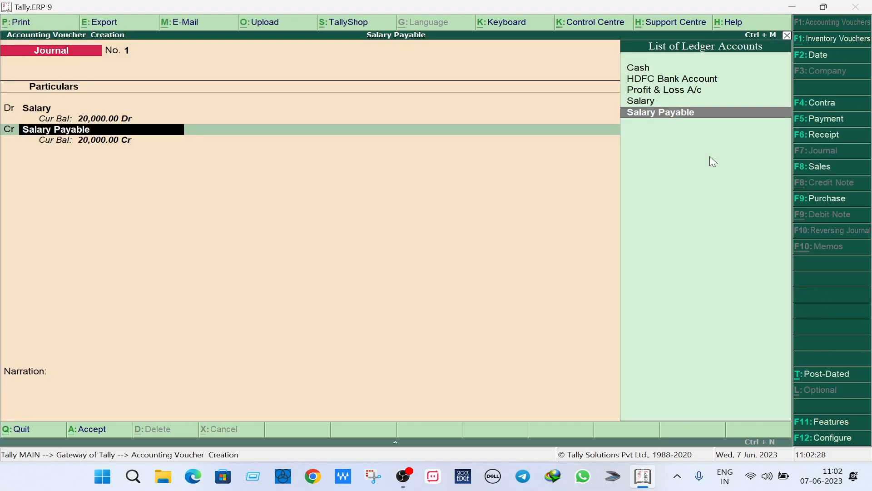
# Save the salary journal voucher without a narration and leave voucher entry
pyautogui.press('Return')
pyautogui.press('Return')
pyautogui.press('Return')
pyautogui.press('Return')
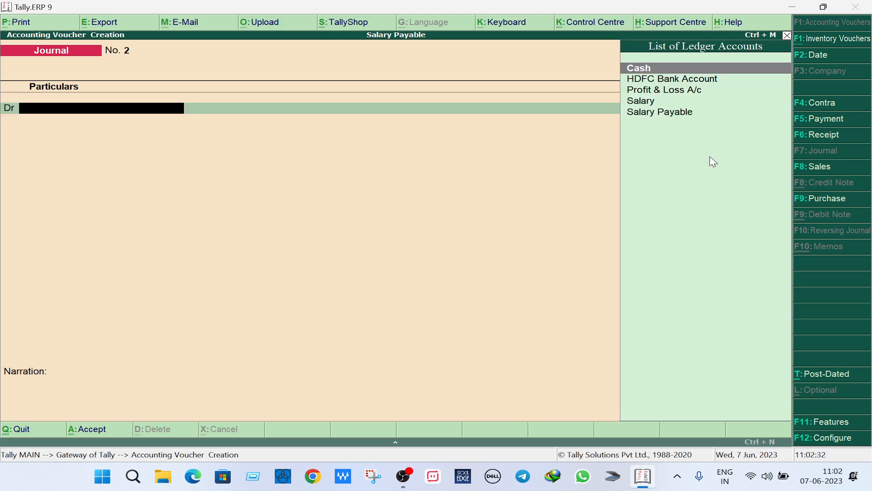
pyautogui.press('Escape')
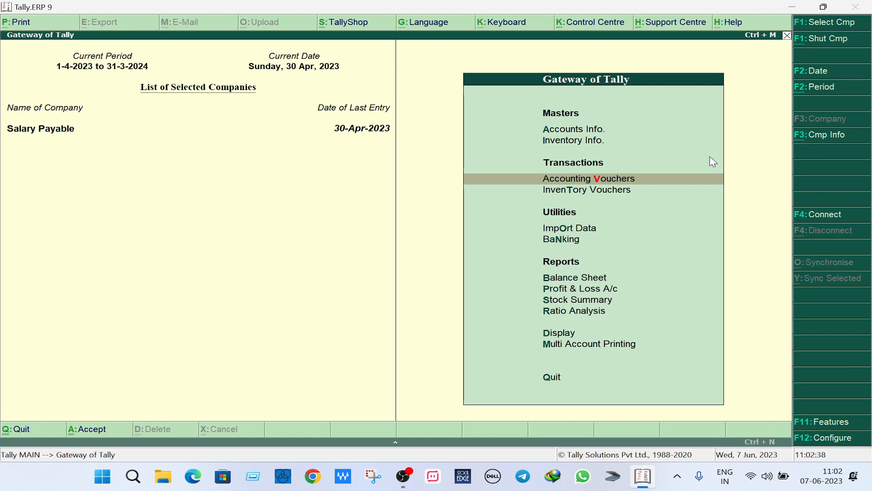
# View the Profit & Loss A/c in detailed form to check the salary under Indirect Expenses
pyautogui.press('Down')
pyautogui.press('Down')
pyautogui.press('Down')
pyautogui.press('Down')
pyautogui.press('Down')
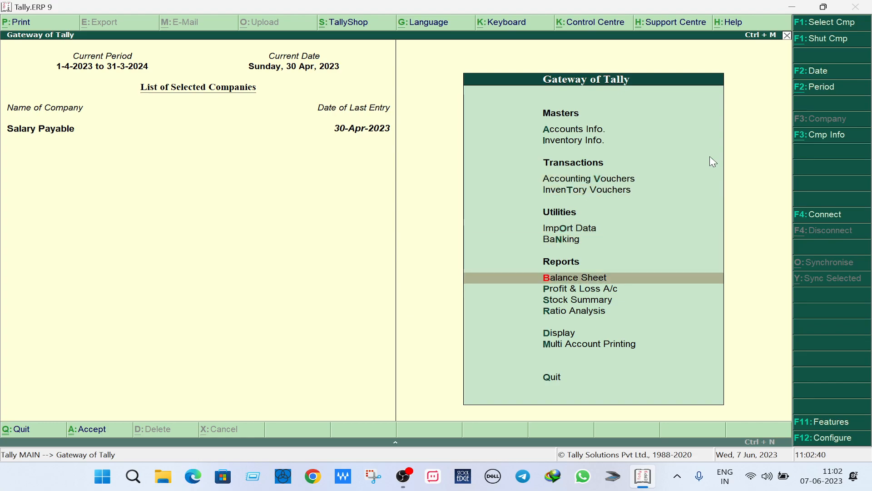
pyautogui.press('Return')
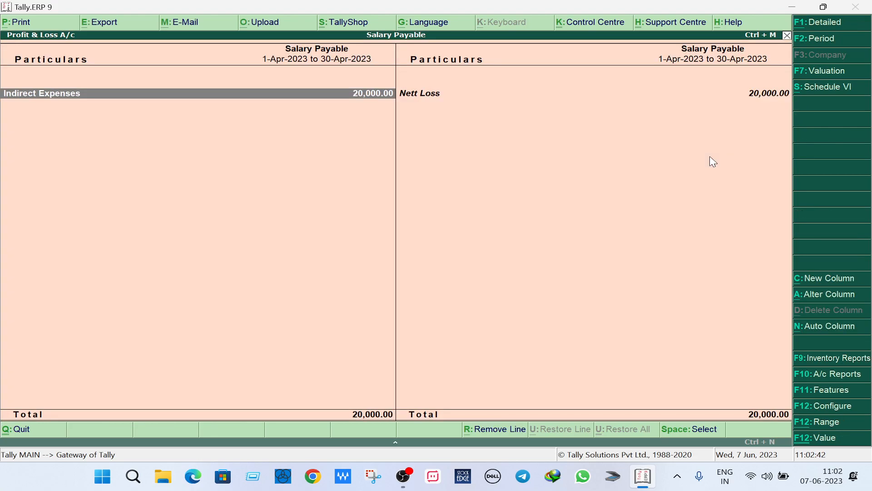
pyautogui.hotkey('alt', 'F1')
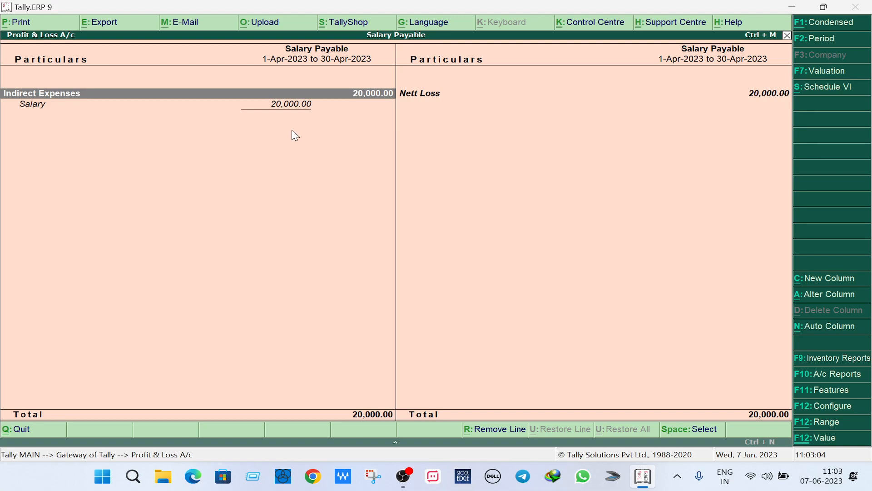
pyautogui.press('Escape')
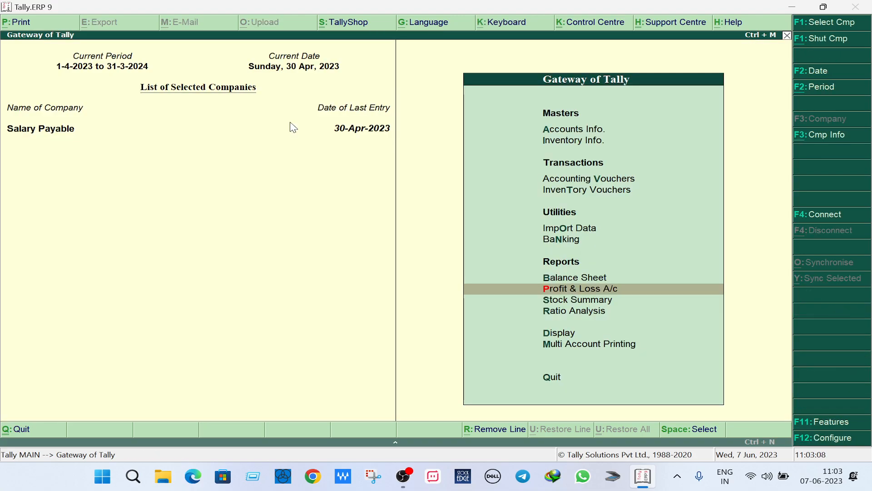
# View the detailed Balance Sheet and examine the Salary Payable line under Current Liabilities
pyautogui.press('Up')
pyautogui.press('Return')
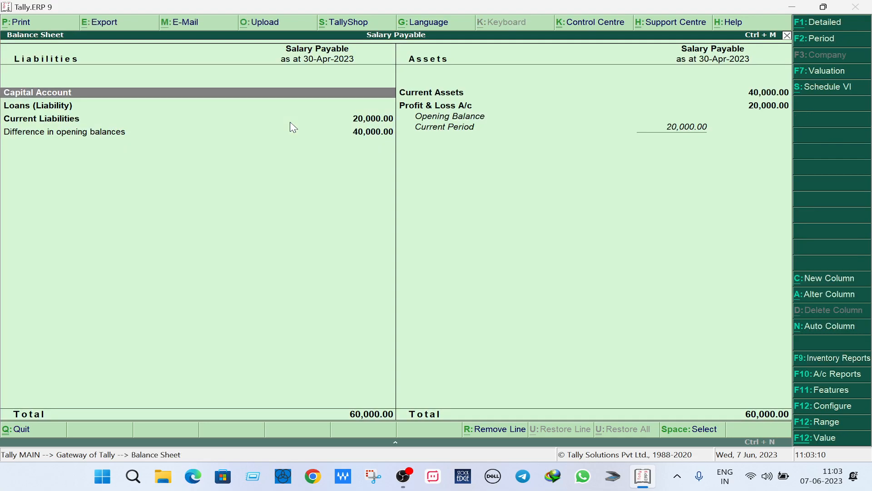
pyautogui.hotkey('alt', 'F1')
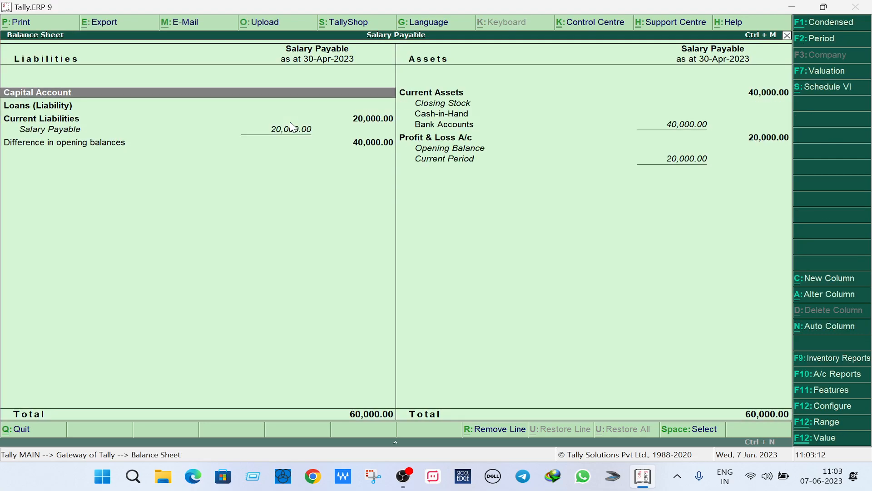
pyautogui.press('Down')
pyautogui.press('Down')
pyautogui.press('Down')
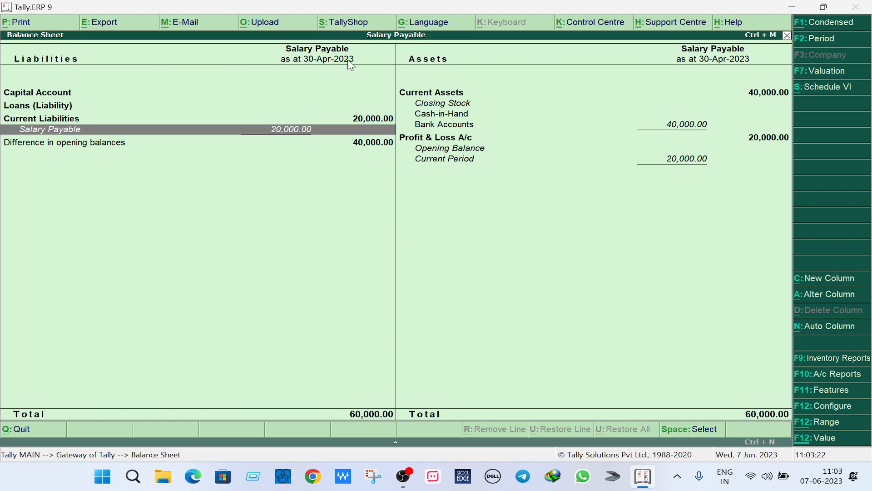
pyautogui.press('Escape')
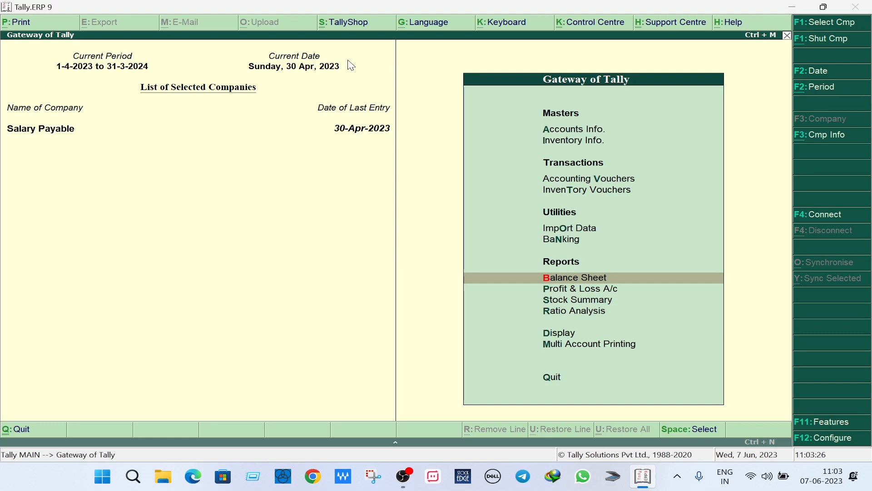
# Review the detailed Profit & Loss A/c again for the salary expense booked in April
pyautogui.press('Down')
pyautogui.press('Return')
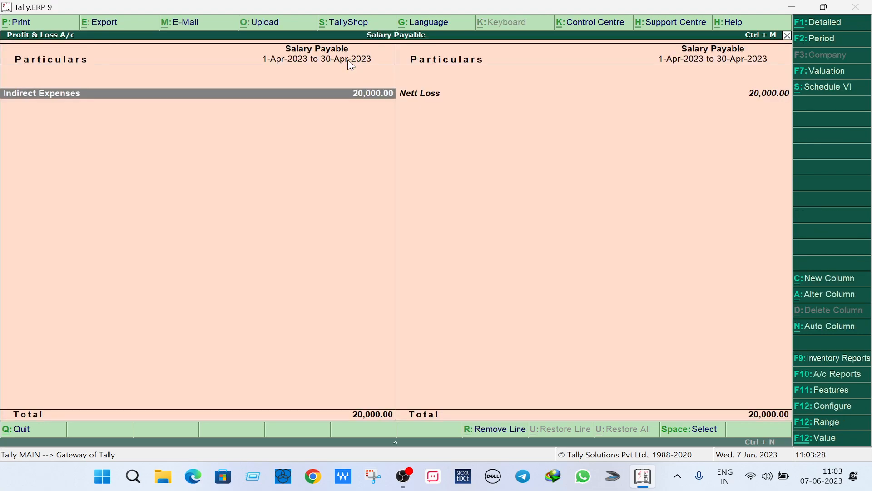
pyautogui.hotkey('alt', 'F1')
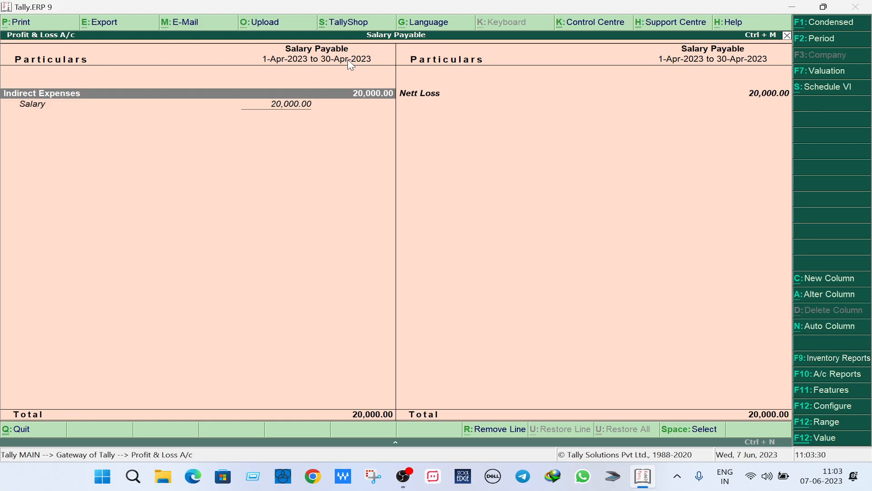
pyautogui.press('Escape')
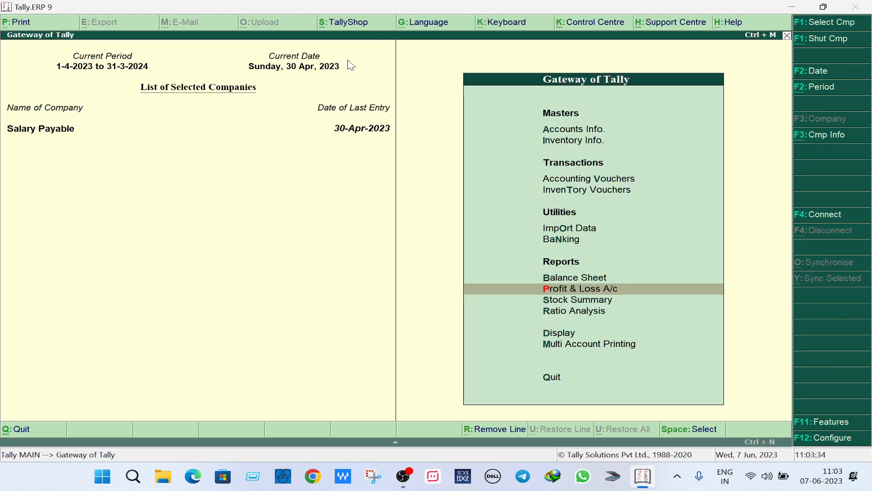
# Start a payment voucher in accounting voucher entry and set its date to 7-5-2023
pyautogui.press('Up')
pyautogui.press('Up')
pyautogui.press('Up')
pyautogui.press('Up')
pyautogui.press('Up')
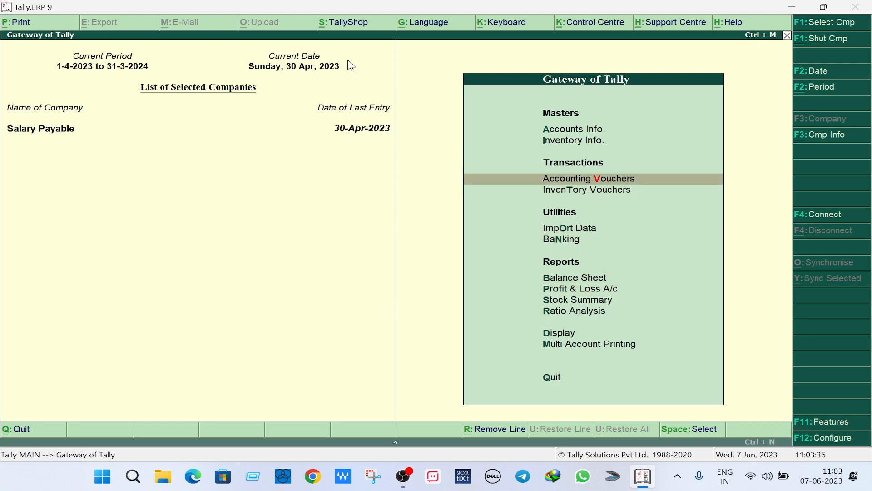
pyautogui.press('Return')
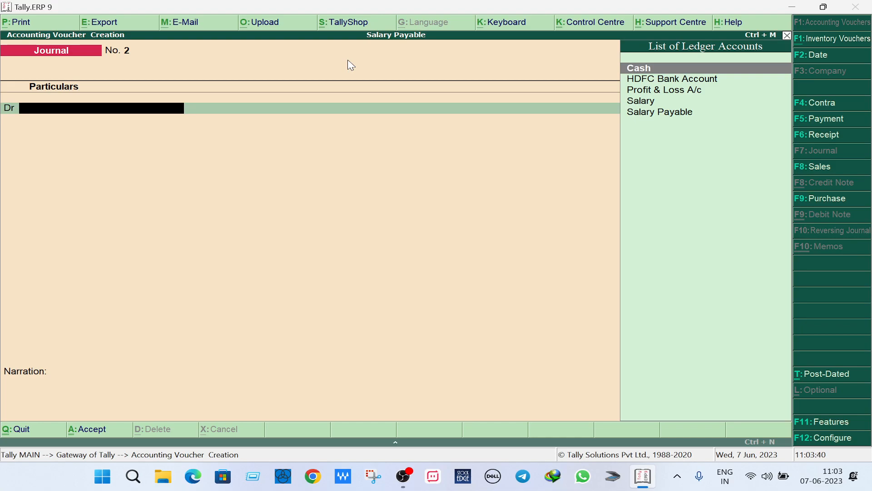
pyautogui.press('F5')
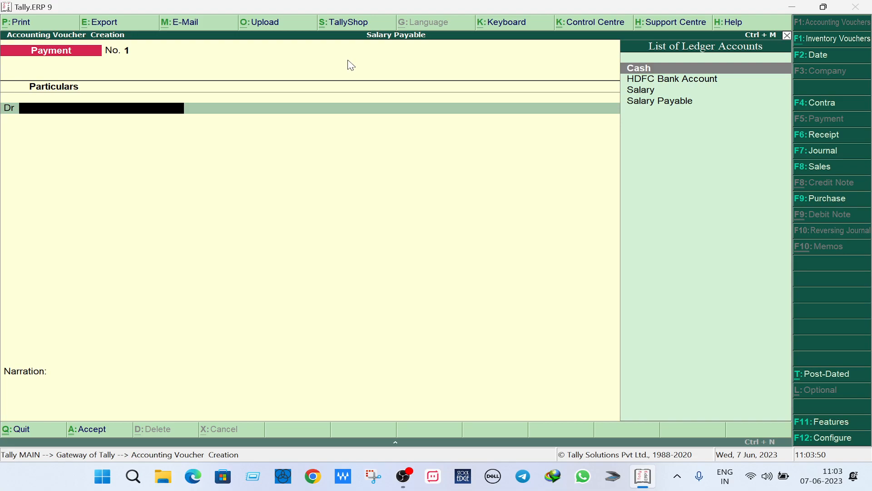
pyautogui.press('F2')
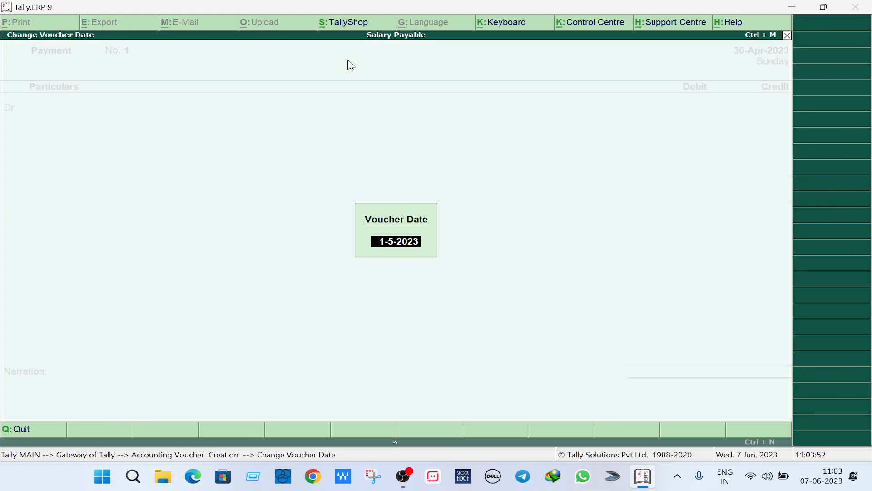
pyautogui.write('7-5')
pyautogui.press('Return')
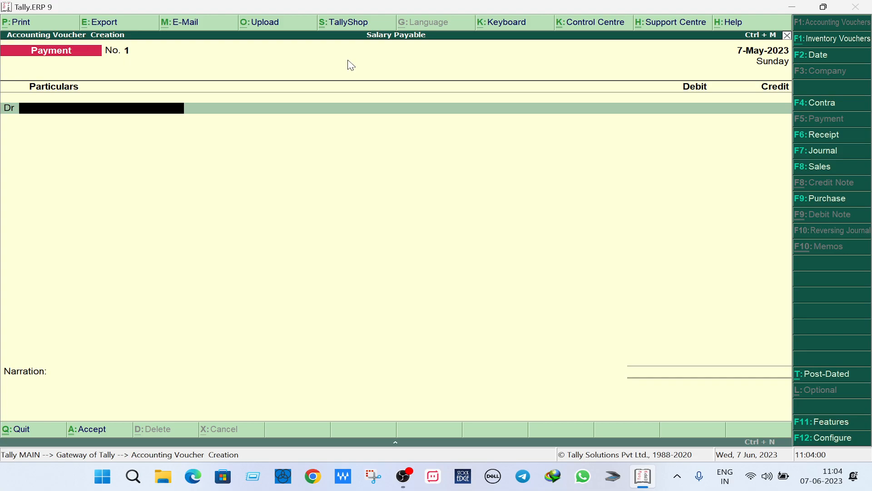
# Debit the Salary Payable ledger with 20,000 in the payment voucher
pyautogui.write('Sal')
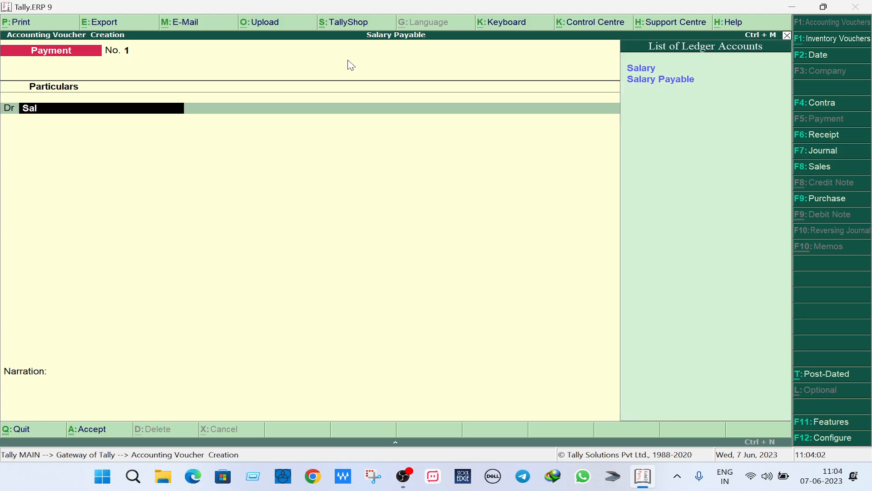
pyautogui.press('Down')
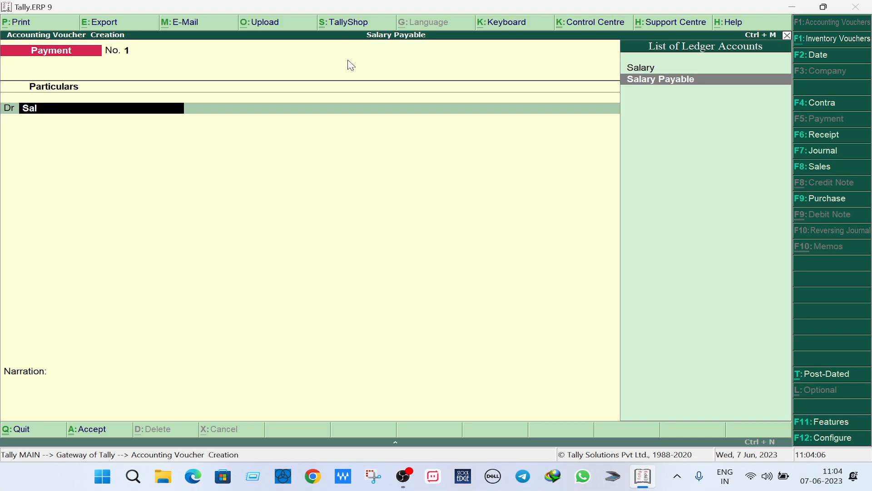
pyautogui.press('Return')
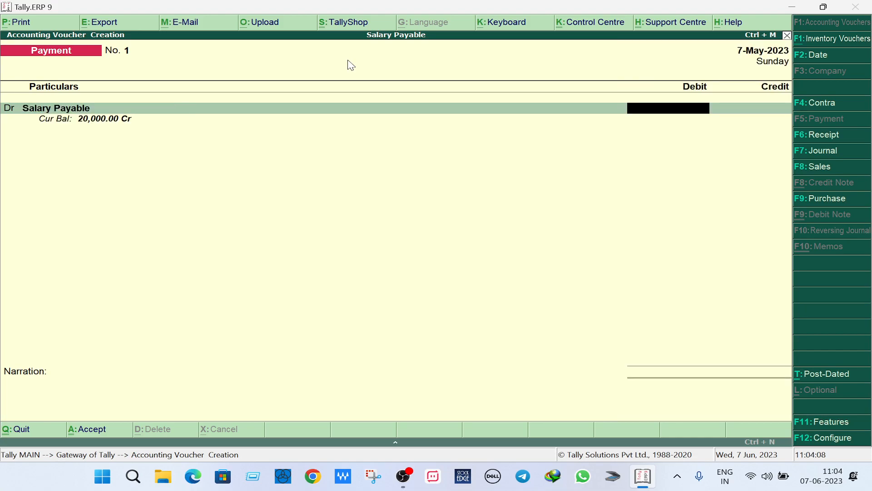
pyautogui.write('20000')
pyautogui.press('Return')
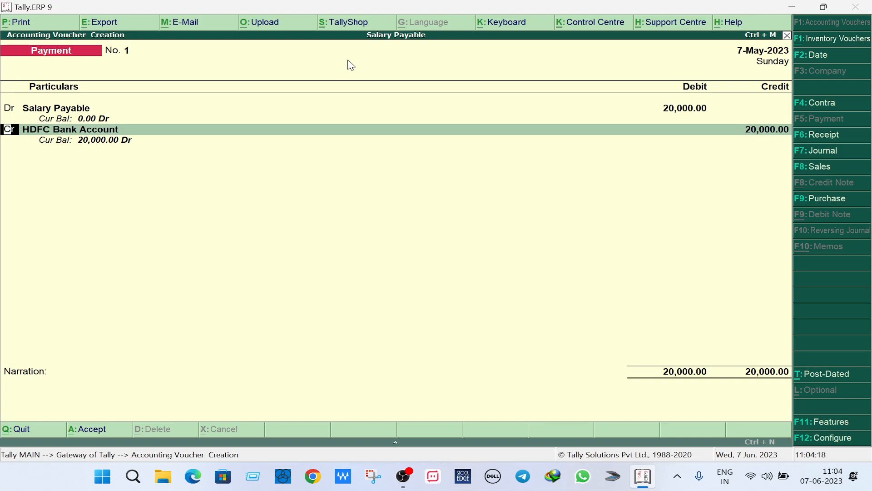
# Credit HDFC Bank Account with 20,000 by cheque dated 7-May-2023, save the payment voucher and leave voucher entry
pyautogui.press('Return')
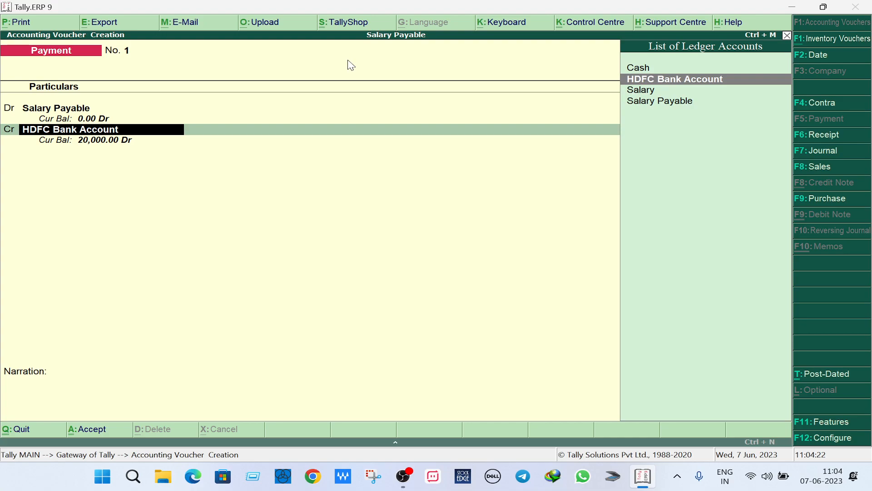
pyautogui.press('Return')
pyautogui.press('Return')
pyautogui.press('Return')
pyautogui.press('Return')
pyautogui.press('Return')
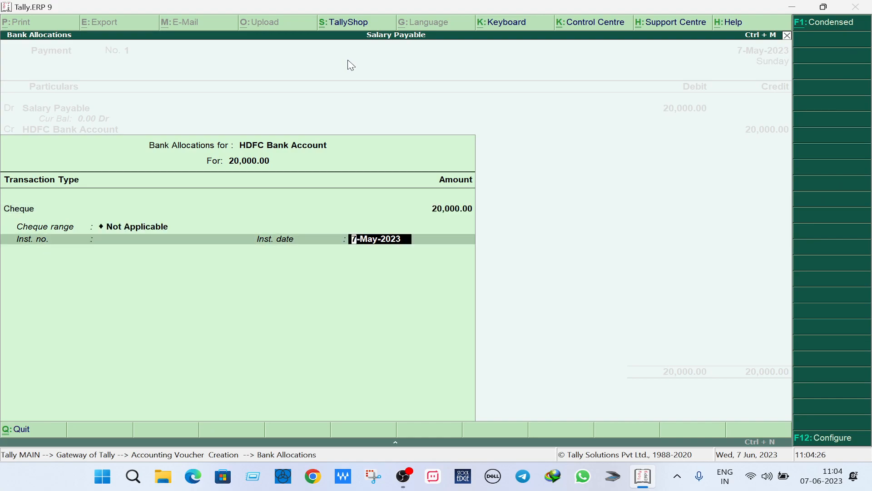
pyautogui.press('Return')
pyautogui.press('Return')
pyautogui.press('Return')
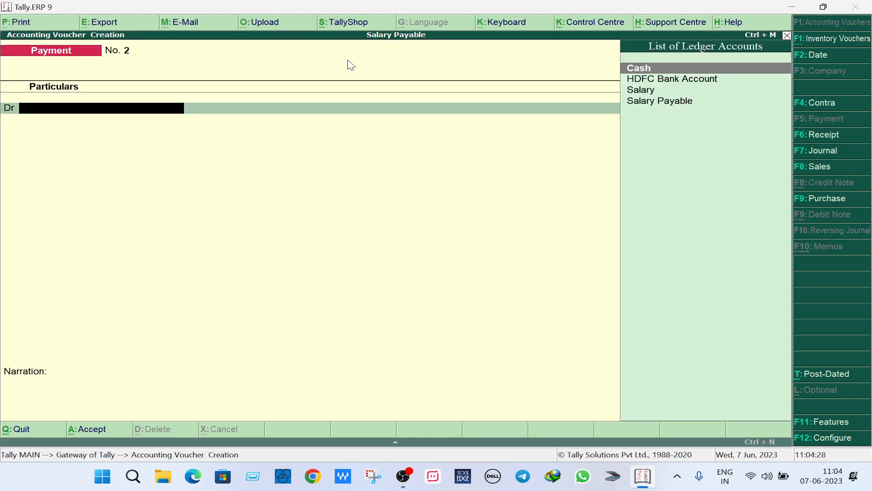
pyautogui.press('Escape')
pyautogui.press('Return')
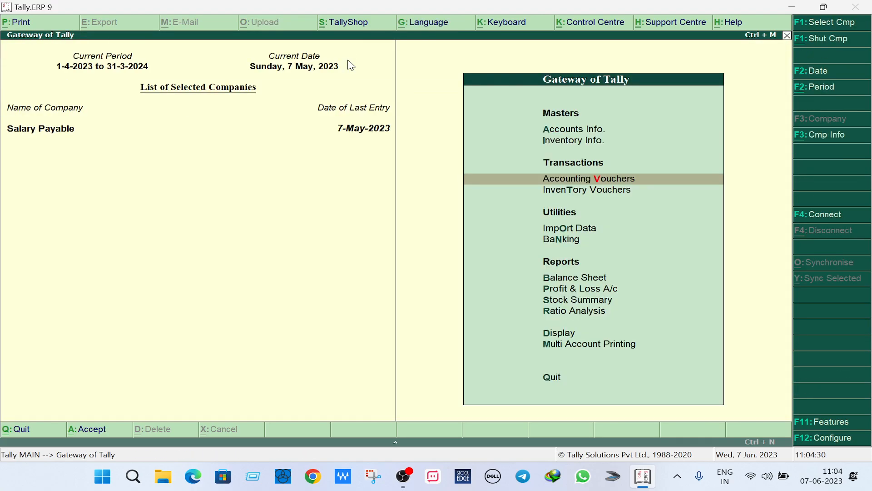
# View the Profit & Loss A/c in detailed form to check the salary after the payment
pyautogui.press('Down')
pyautogui.press('Down')
pyautogui.press('Down')
pyautogui.press('Down')
pyautogui.press('Down')
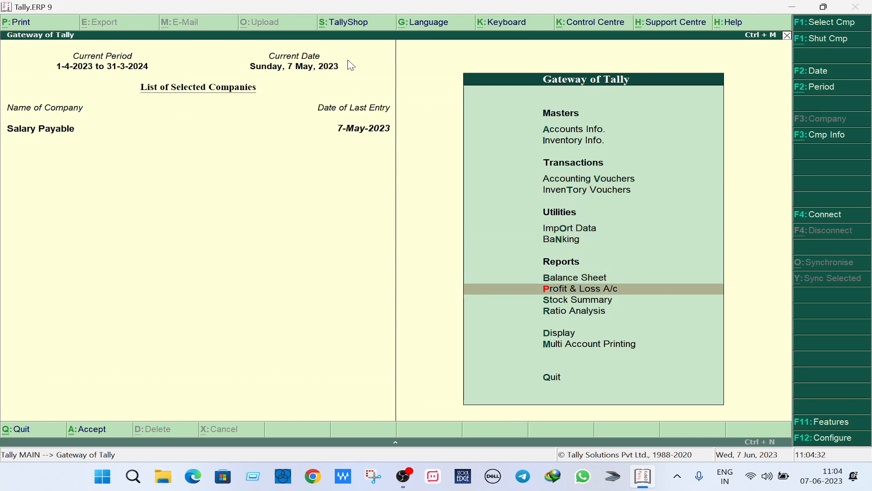
pyautogui.press('Return')
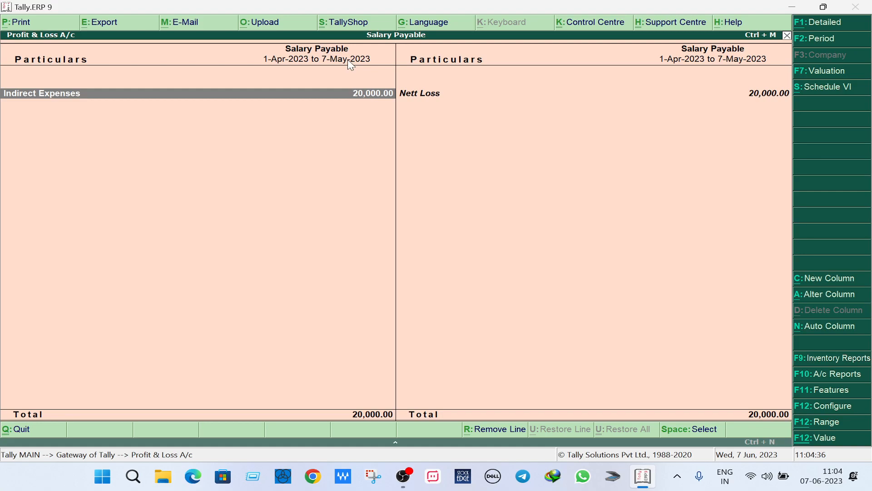
pyautogui.hotkey('alt', 'F1')
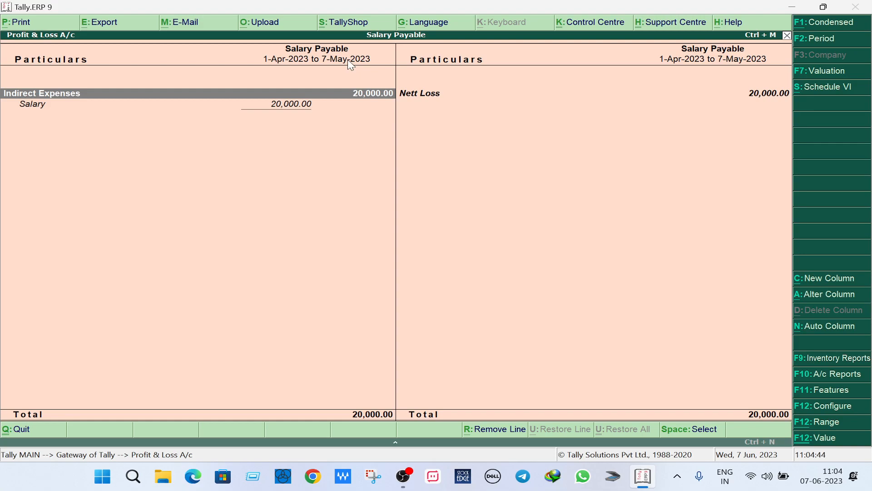
# Set the Profit & Loss A/c period to April 2023 to check that month's salary expense
pyautogui.press('F2')
pyautogui.write('ap')
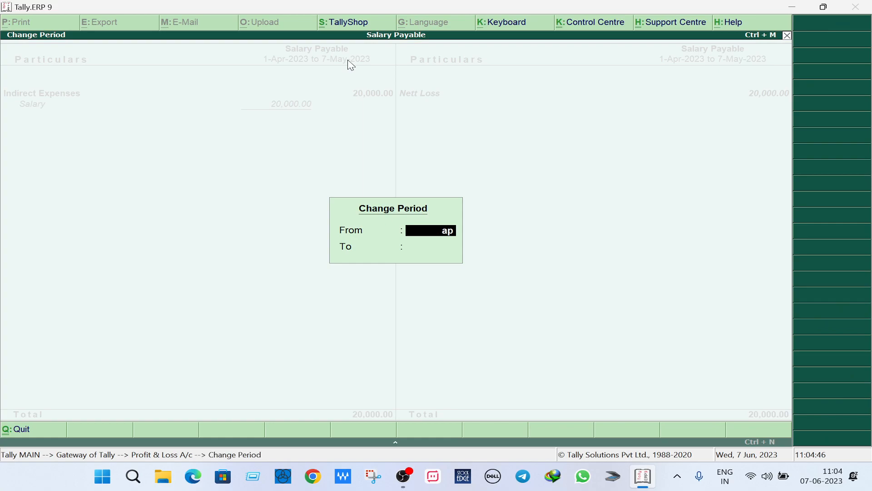
pyautogui.press('Return')
pyautogui.write('apr')
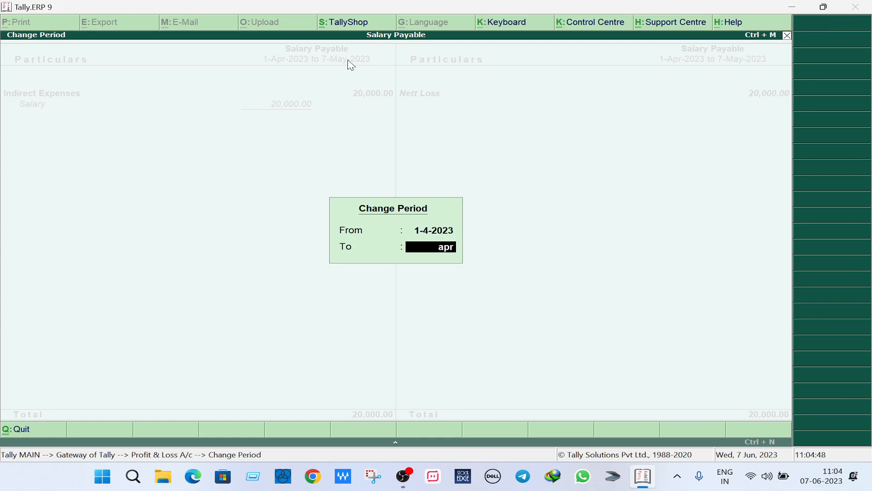
pyautogui.press('Return')
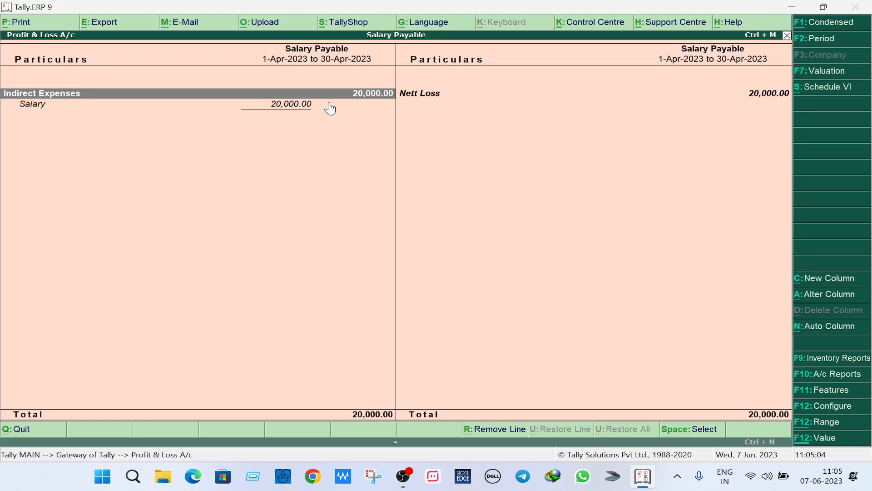
# Set the Profit & Loss A/c period to May 2023 and examine the Salary line under Indirect Expenses
pyautogui.press('F2')
pyautogui.write('may')
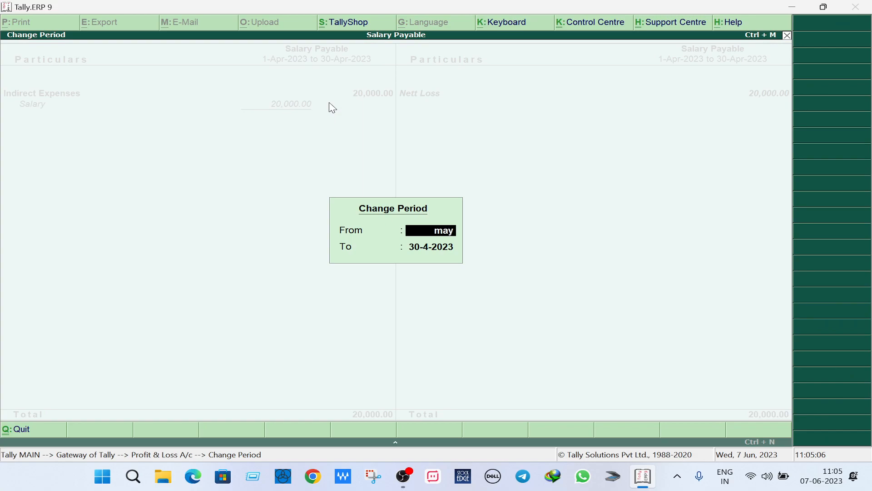
pyautogui.press('Return')
pyautogui.write('may')
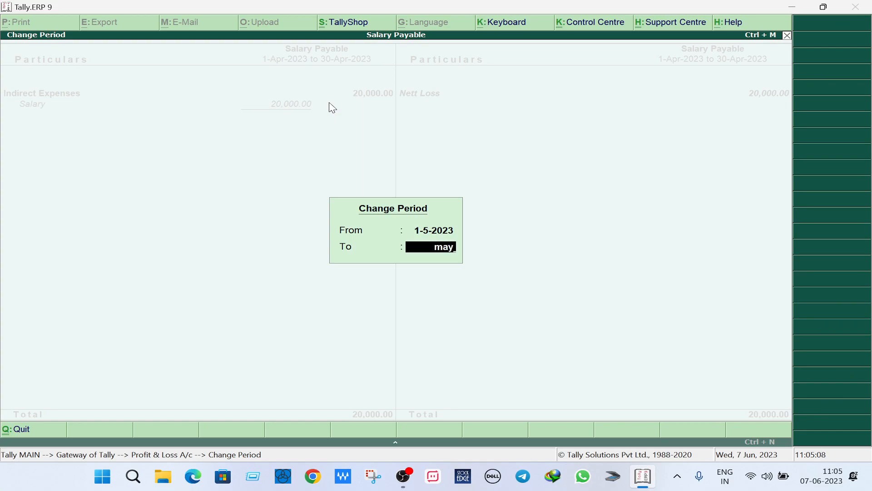
pyautogui.press('Return')
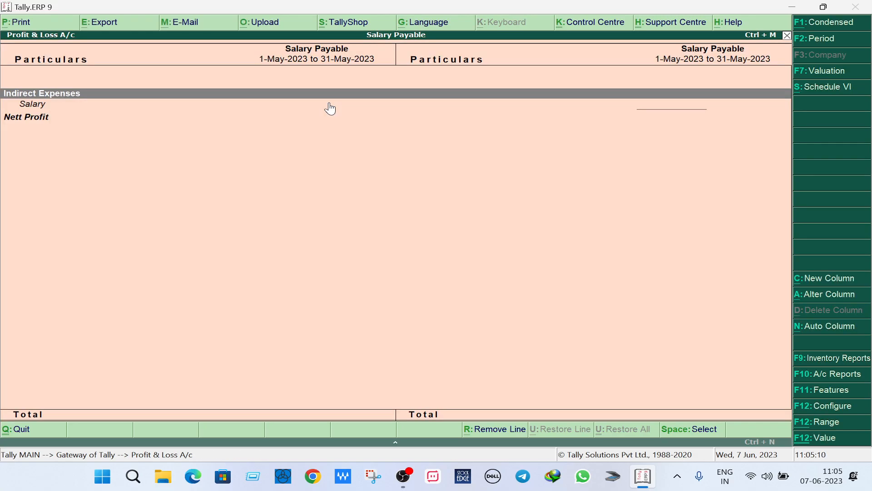
pyautogui.click(330, 105)
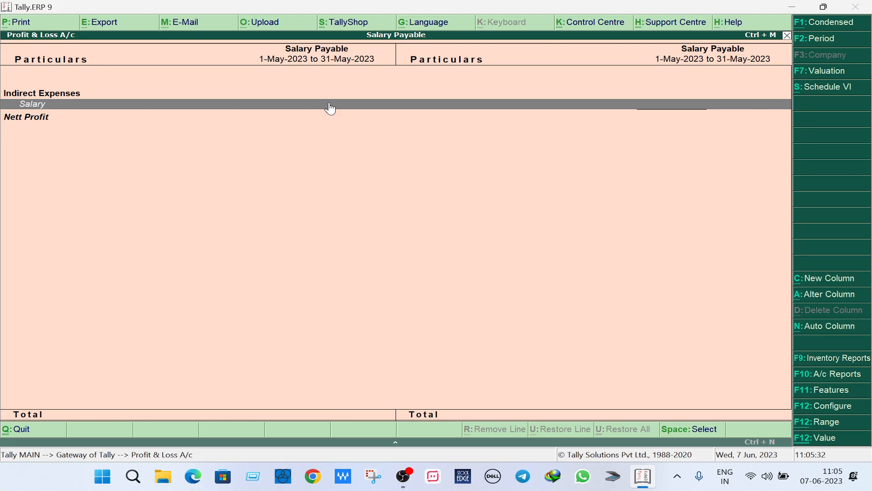
# Switch to the Balance Sheet and set its period to April 2023
pyautogui.press('Escape')
pyautogui.press('Up')
pyautogui.press('Return')
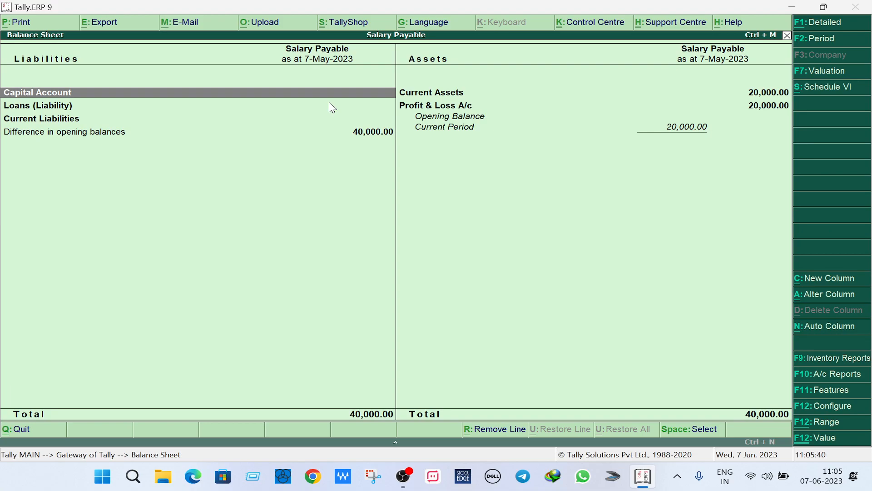
pyautogui.press('F2')
pyautogui.write('ap')
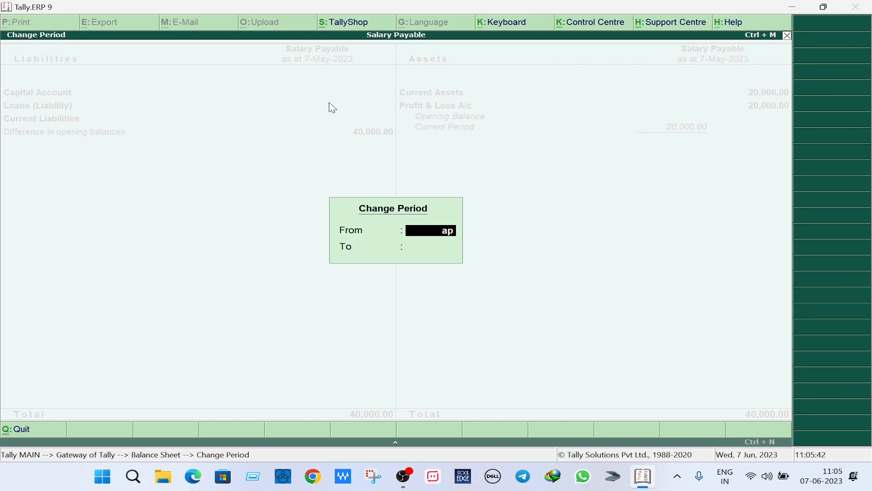
pyautogui.write('r')
pyautogui.press('Return')
pyautogui.write('apr')
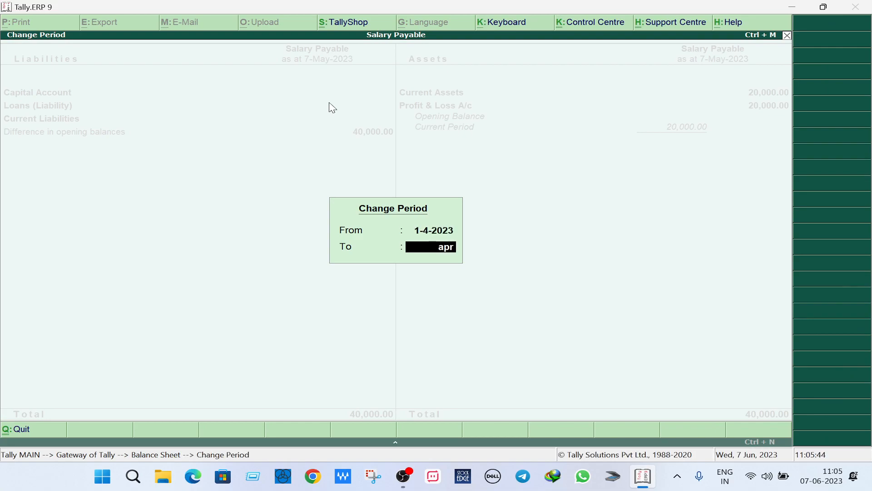
pyautogui.press('Return')
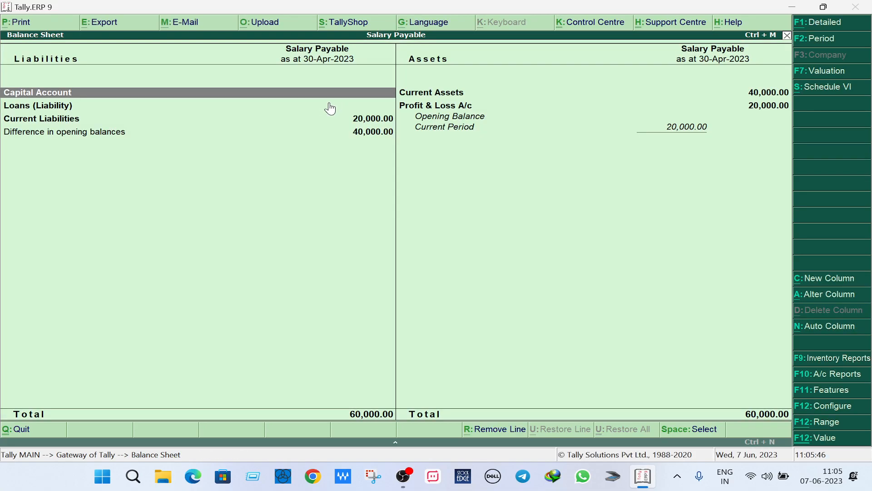
# Show the April Balance Sheet in detailed form and examine the Salary Payable line under Current Liabilities
pyautogui.hotkey('alt', 'F1')
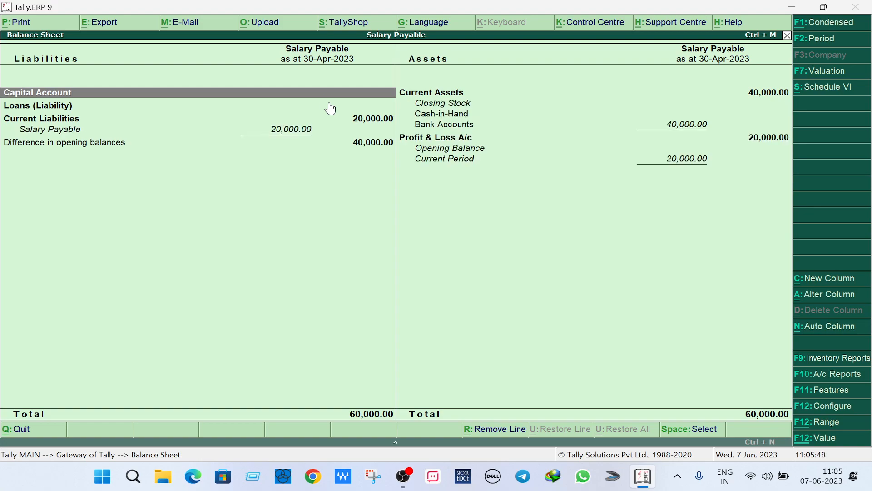
pyautogui.press('Down')
pyautogui.press('Down')
pyautogui.press('Down')
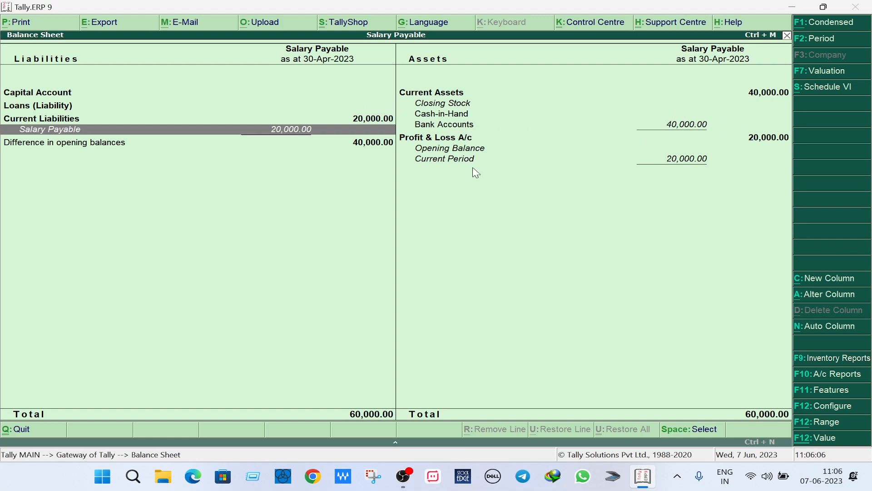
# Set the Balance Sheet period from April to May 2023 to check Salary Payable after the payment
pyautogui.press('F2')
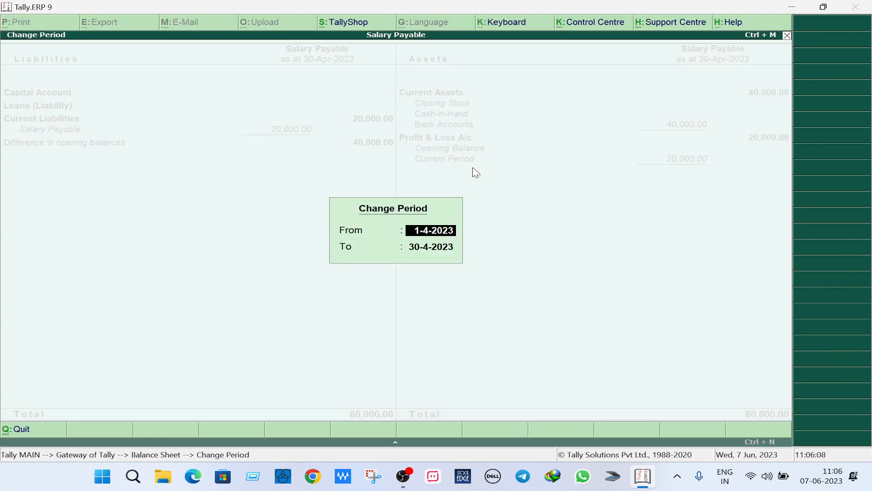
pyautogui.write('may')
pyautogui.press('BackSpace')
pyautogui.press('BackSpace')
pyautogui.press('BackSpace')
pyautogui.write('apr')
pyautogui.press('Return')
pyautogui.write('may')
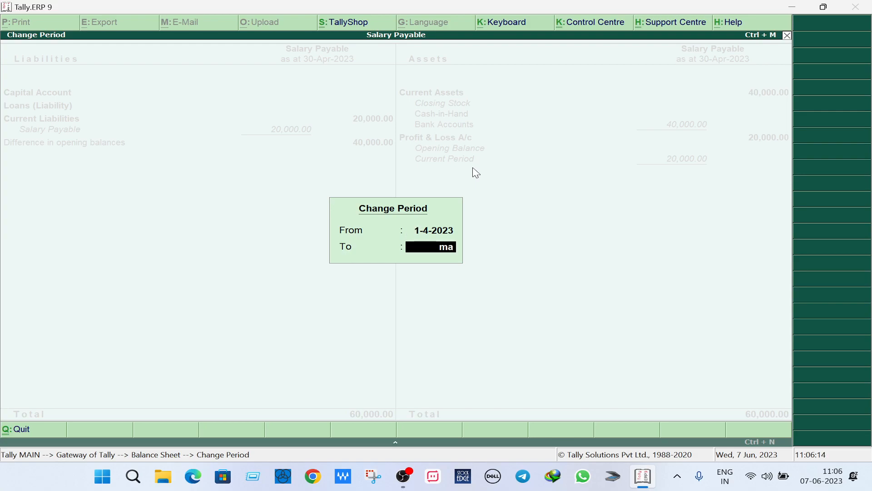
pyautogui.press('Return')
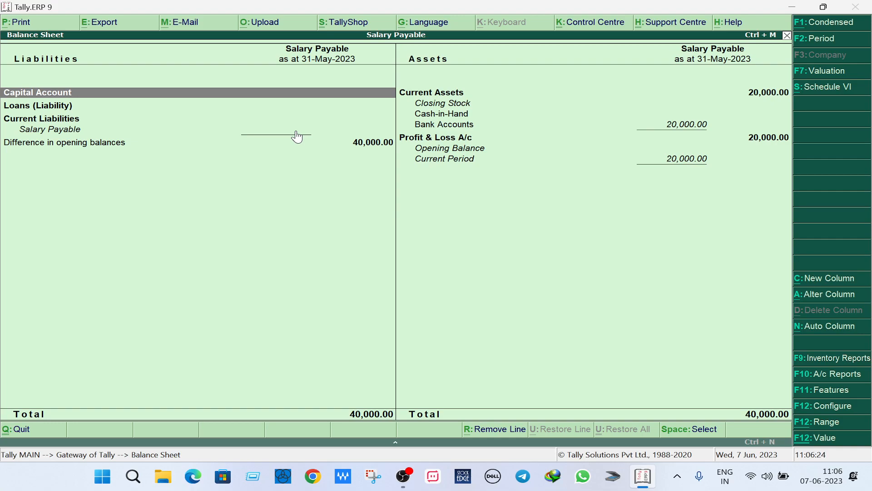
# Examine the Bank Accounts line under Current Assets and close the Balance Sheet
pyautogui.press('Right')
pyautogui.press('Down')
pyautogui.press('Down')
pyautogui.press('Down')
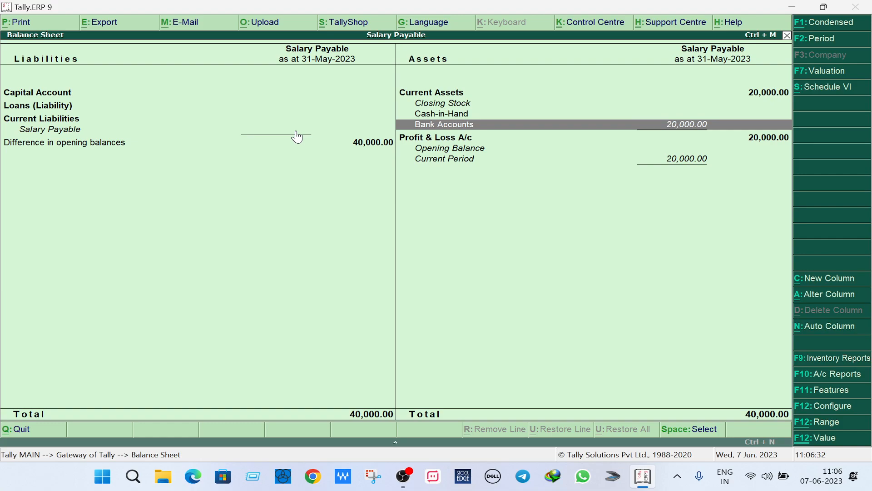
pyautogui.press('Escape')
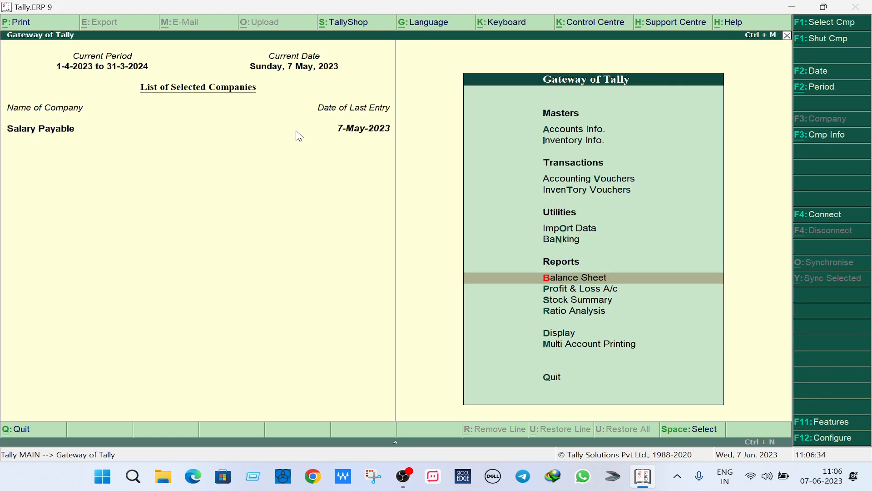